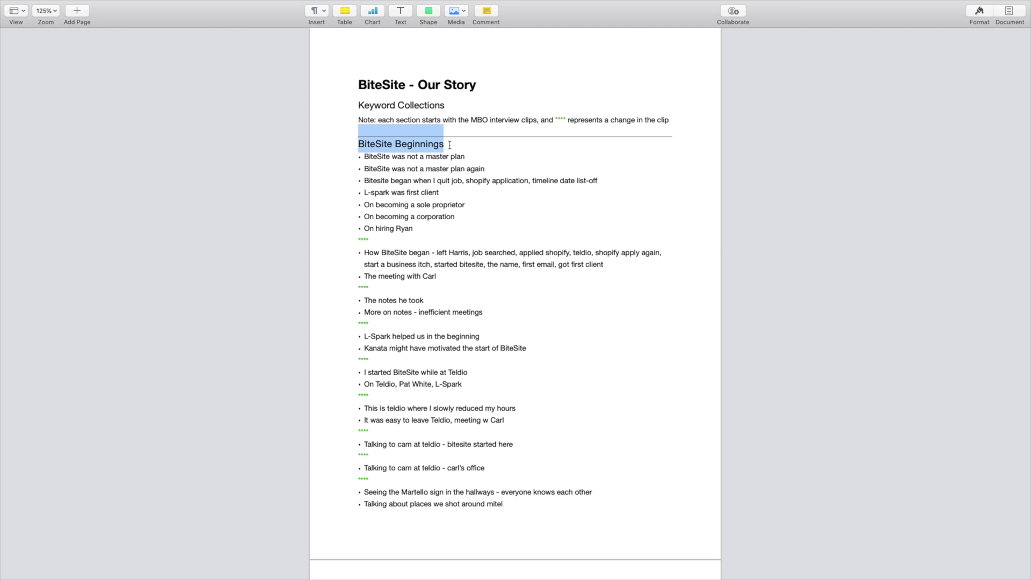
Step: Scroll further down through the keyword collection notes in the Pages document
{"action": "scroll", "coordinate": [445, 358], "scroll_direction": "down", "scroll_amount": 10}
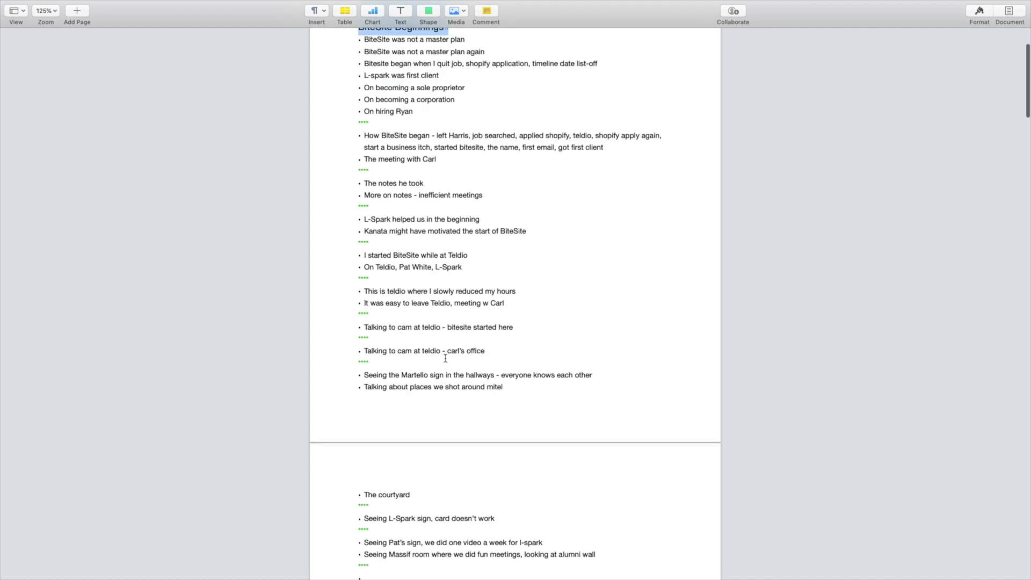
{"action": "scroll", "coordinate": [445, 358], "scroll_direction": "down", "scroll_amount": 3}
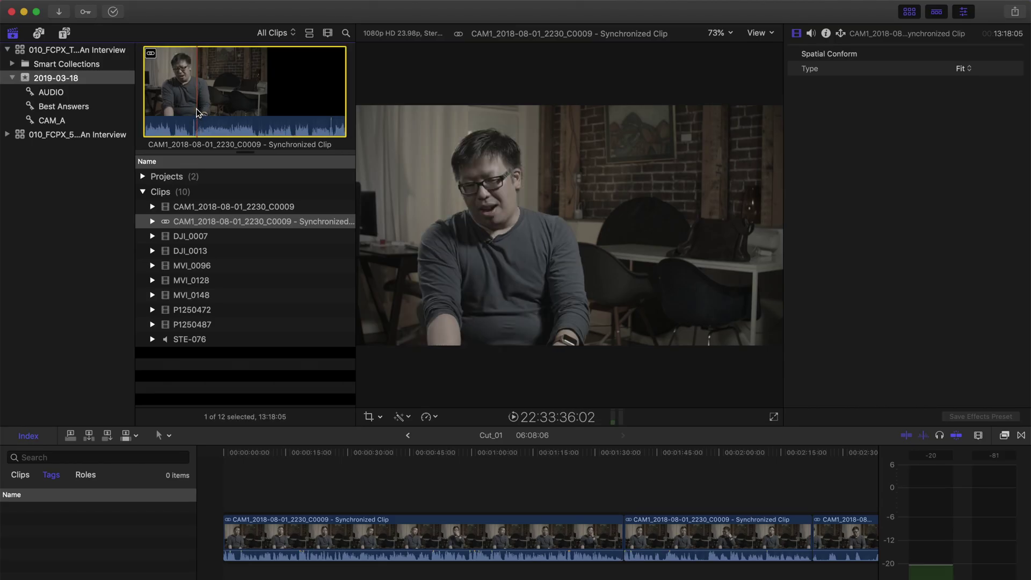
Step: Set a short in/out range on the synchronized interview clip and mark it as a favorite
{"action": "key", "text": "i"}
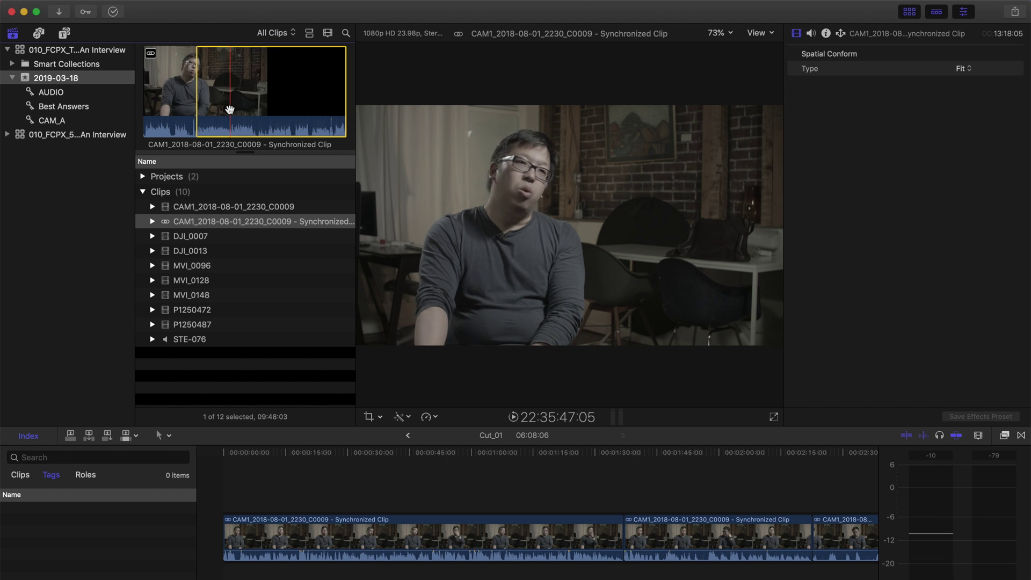
{"action": "key", "text": "o"}
{"action": "key", "text": "f"}
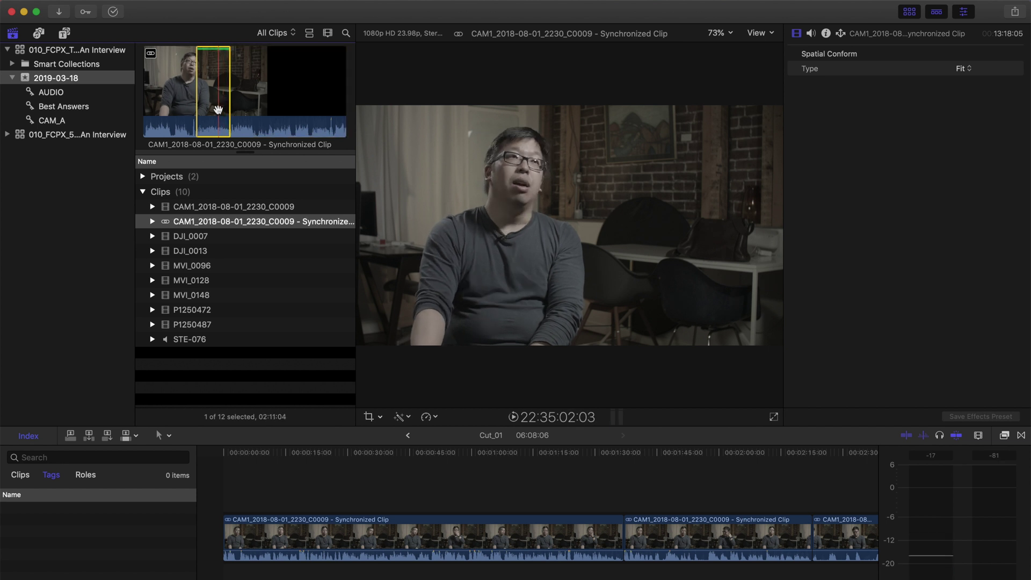
Step: Filter the browser to Favorites, tag the range with Best Answers, and view that collection
{"action": "left_click", "coordinate": [288, 37]}
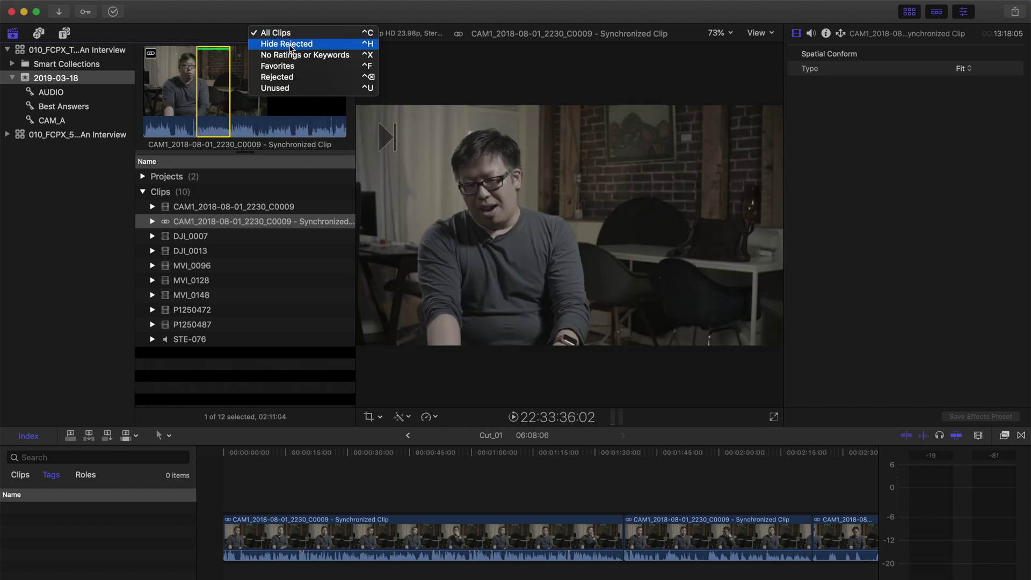
{"action": "left_click", "coordinate": [288, 65]}
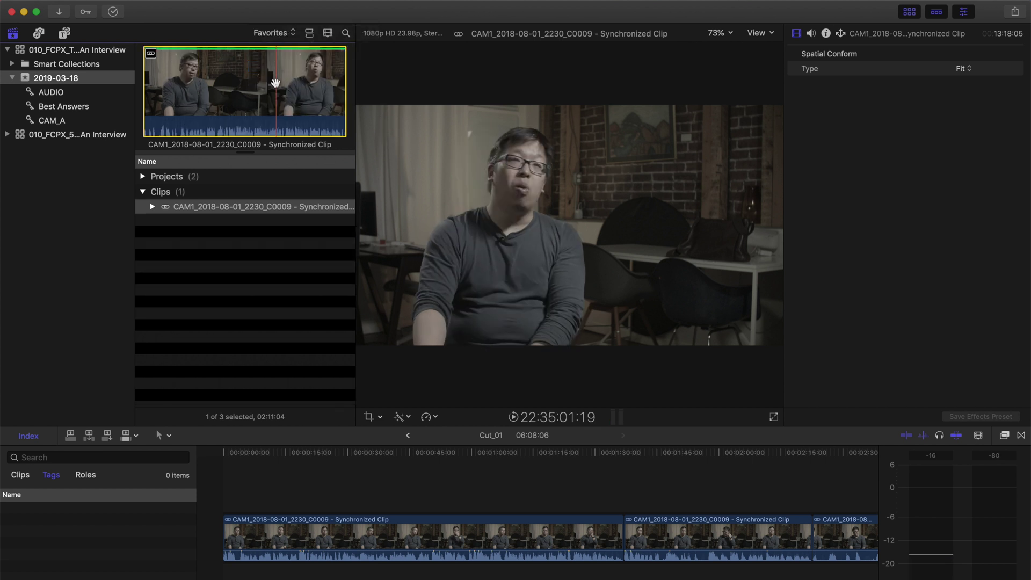
{"action": "left_click_drag", "start_coordinate": [144, 102], "coordinate": [104, 110]}
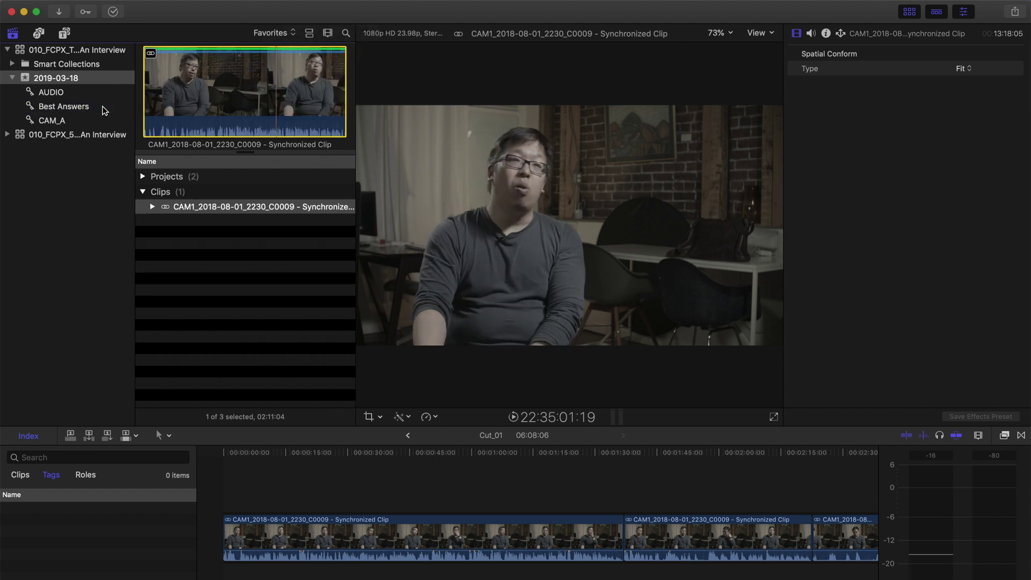
{"action": "left_click", "coordinate": [71, 109]}
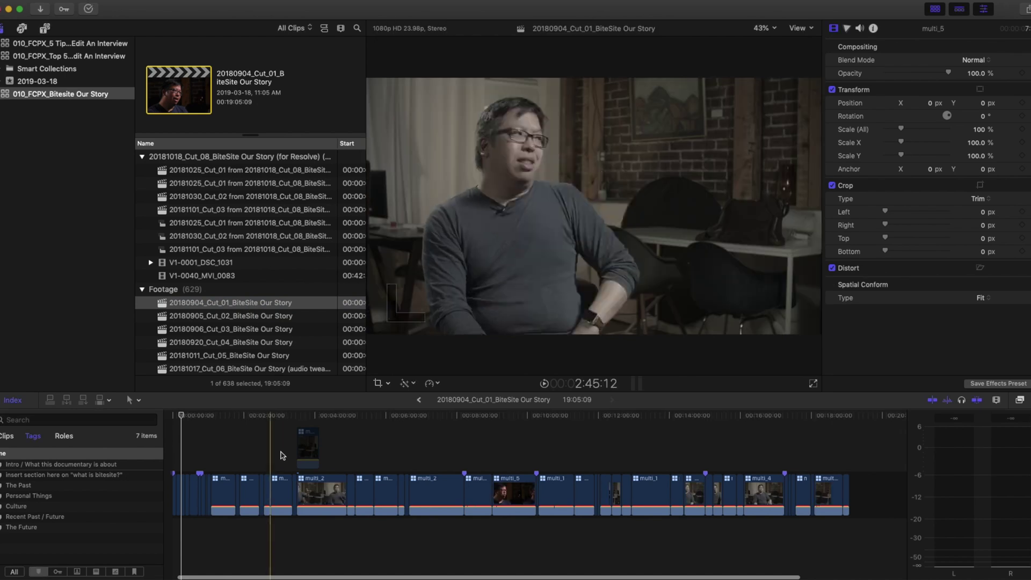
Step: Mute the sound, open 20181011_Cut_05_BiteSite Our Story, and select its connected B-roll clips
{"action": "key", "text": "XF86AudioMute"}
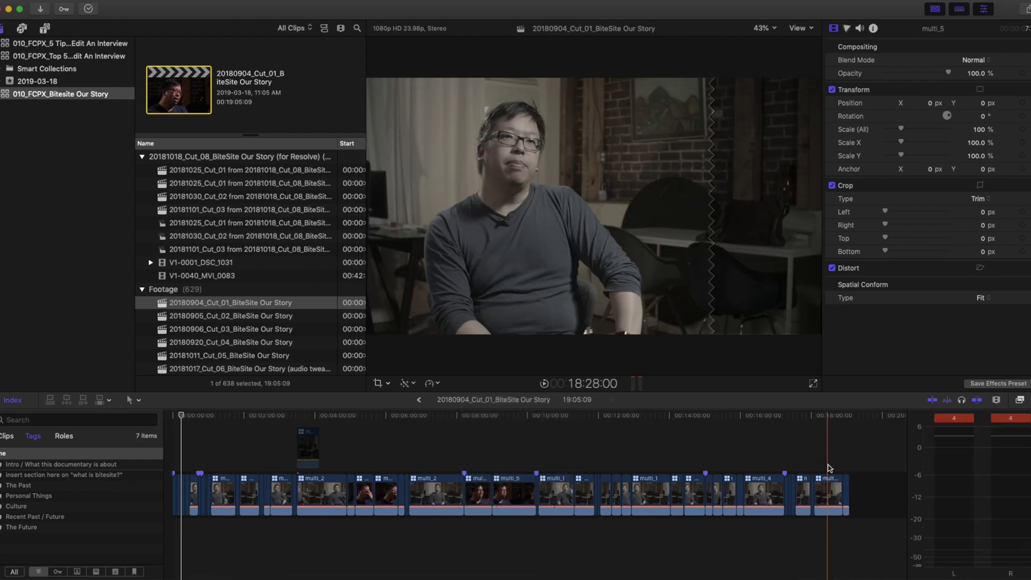
{"action": "left_click_drag", "start_coordinate": [858, 462], "coordinate": [340, 481]}
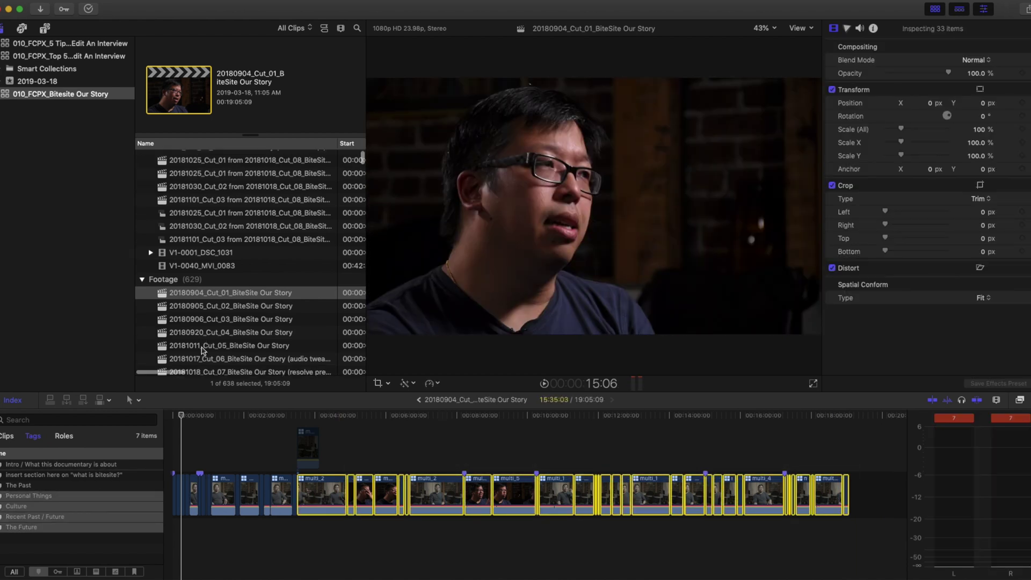
{"action": "scroll", "coordinate": [220, 351], "scroll_direction": "down", "scroll_amount": 1}
{"action": "key", "text": "super+1"}
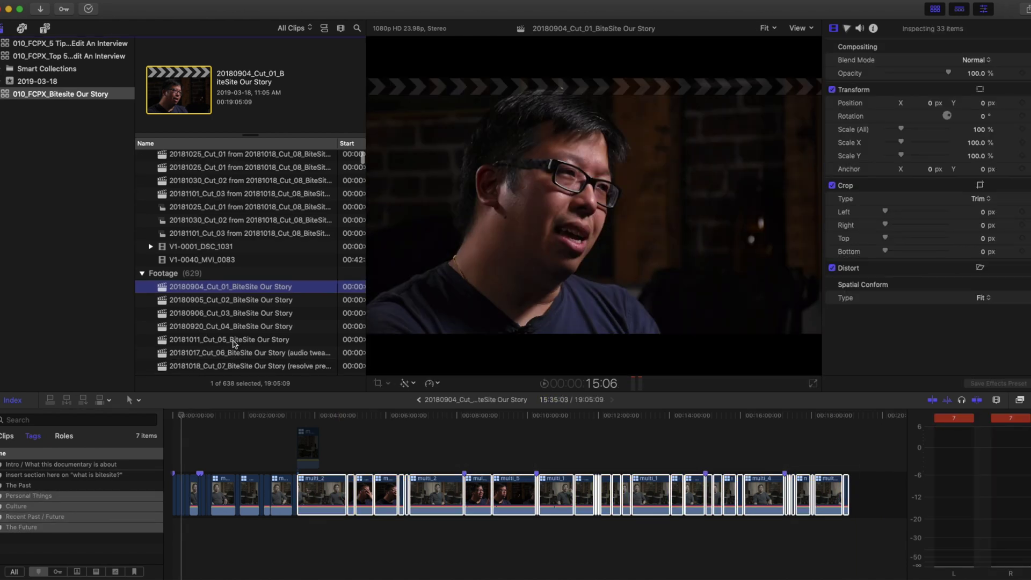
{"action": "double_click", "coordinate": [242, 340]}
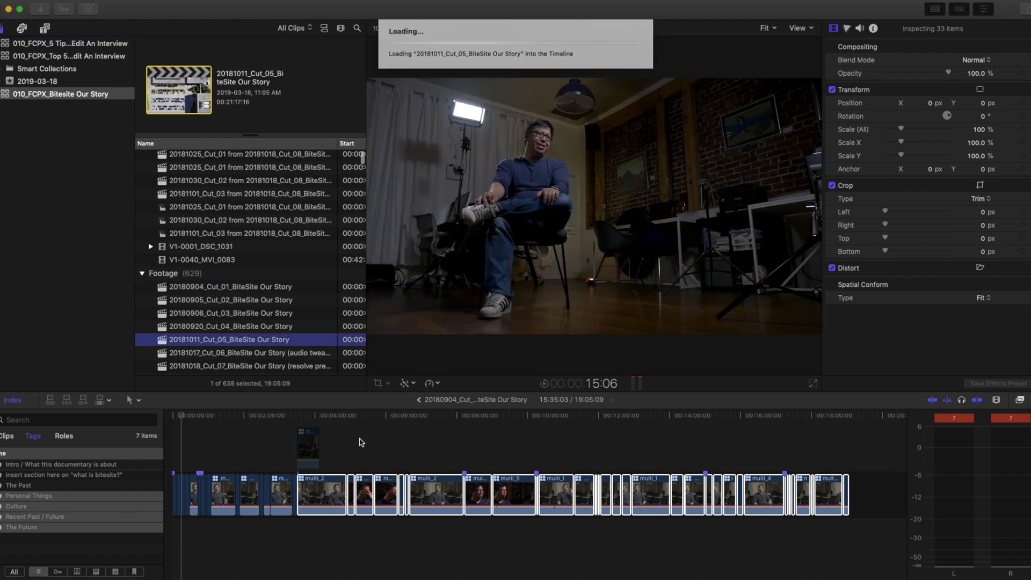
{"action": "left_click_drag", "start_coordinate": [817, 432], "coordinate": [183, 473]}
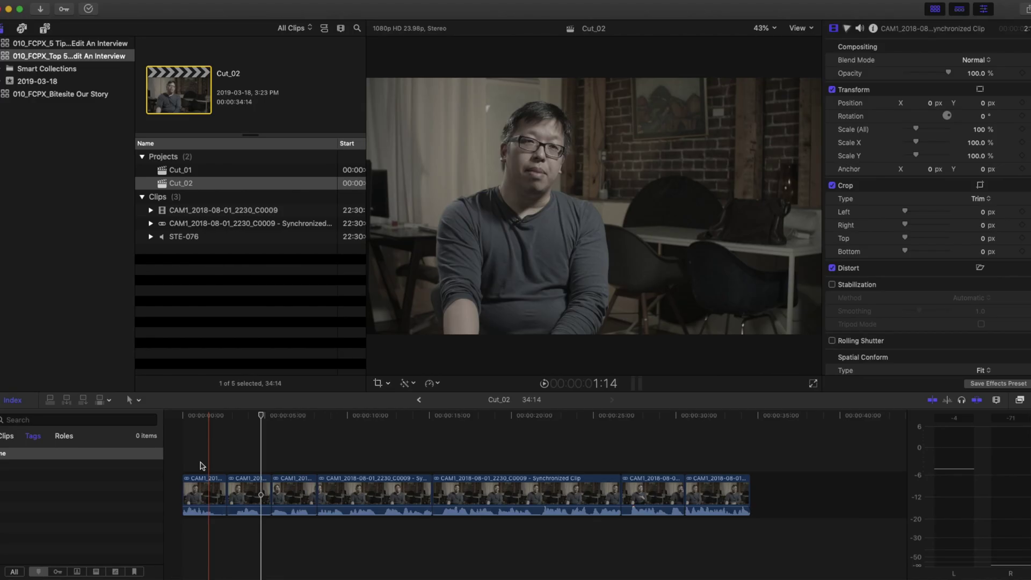
Step: Play the interview from about 8 seconds, then trim the edit point near 12 seconds to remove the pause
{"action": "scroll", "coordinate": [200, 465], "scroll_direction": "right", "scroll_amount": 1}
{"action": "left_click", "coordinate": [312, 451]}
{"action": "key", "text": "space"}
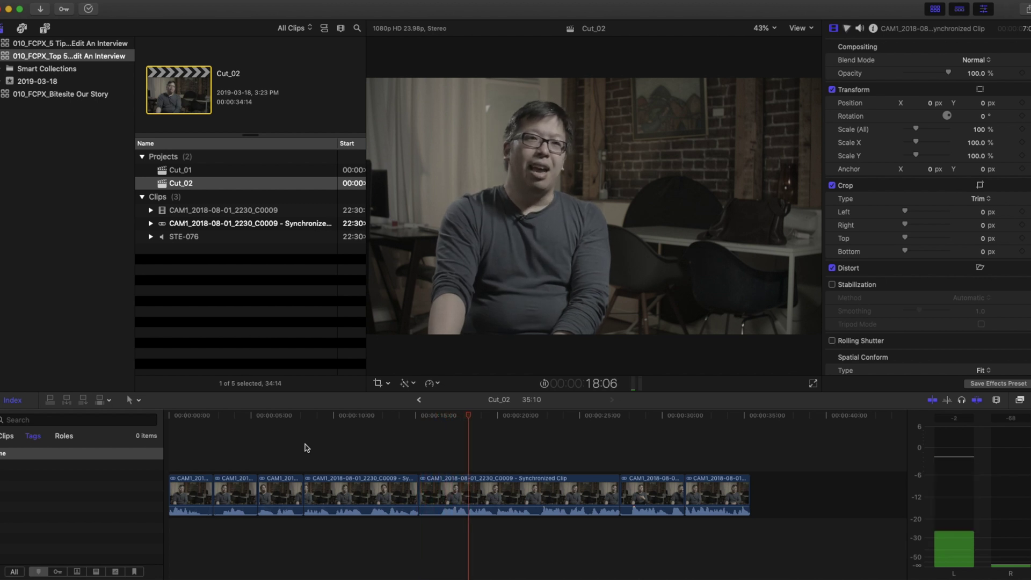
{"action": "key", "text": "space"}
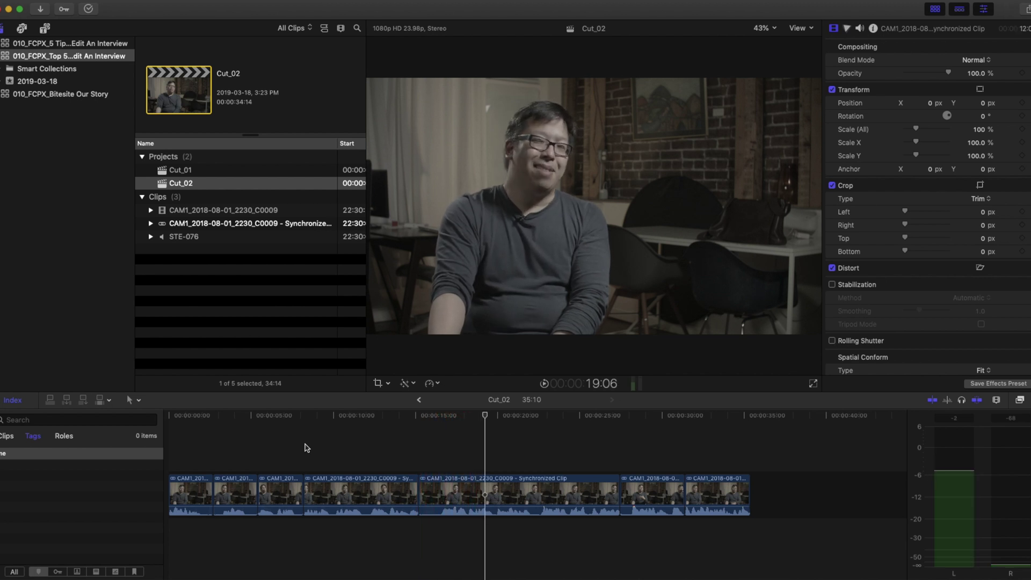
{"action": "left_click", "coordinate": [369, 443]}
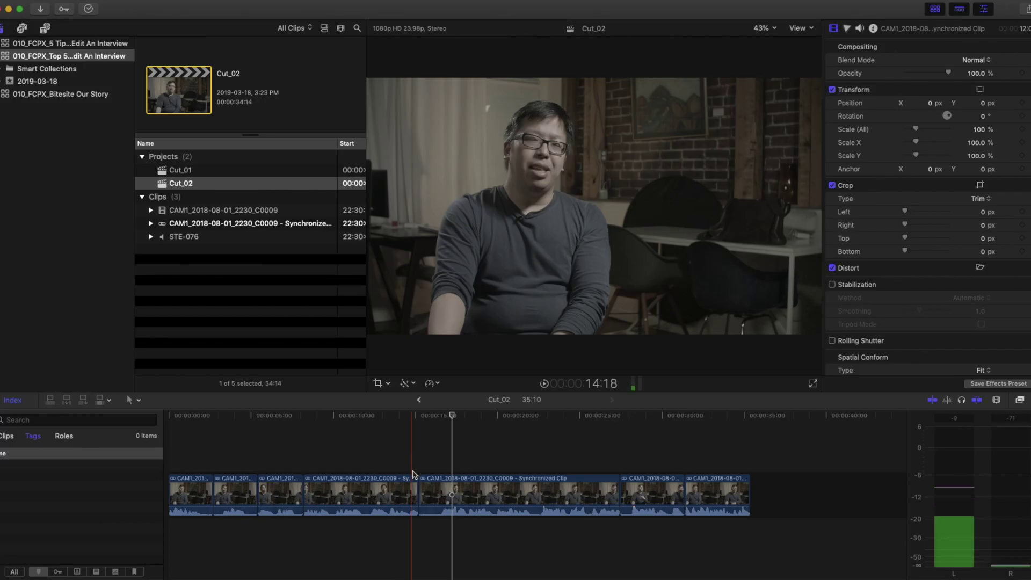
{"action": "left_click_drag", "start_coordinate": [419, 481], "coordinate": [441, 484]}
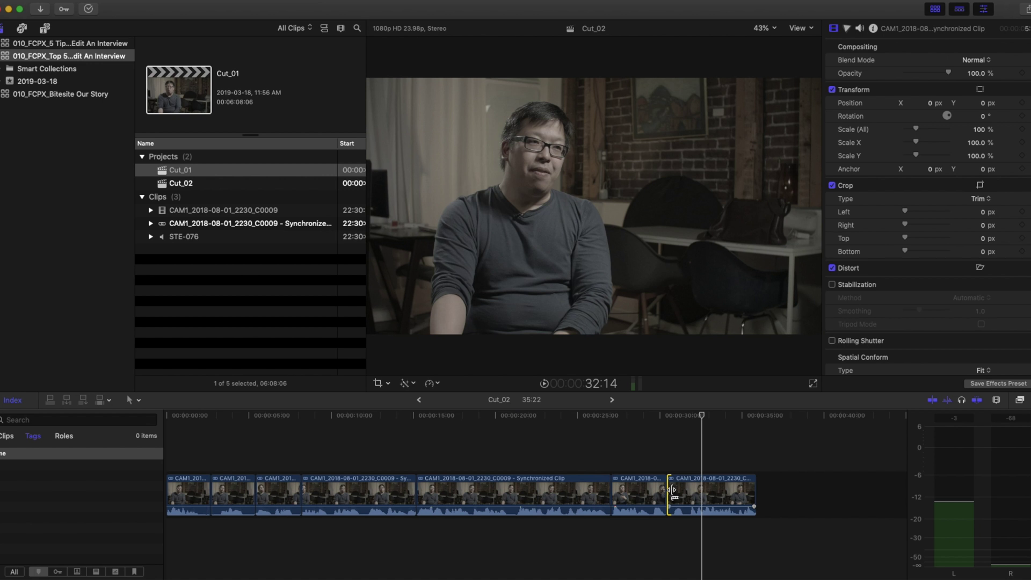
Step: Trim the cut between the last two interview clips and play it back
{"action": "left_click_drag", "start_coordinate": [669, 489], "coordinate": [698, 490]}
{"action": "left_click", "coordinate": [666, 462]}
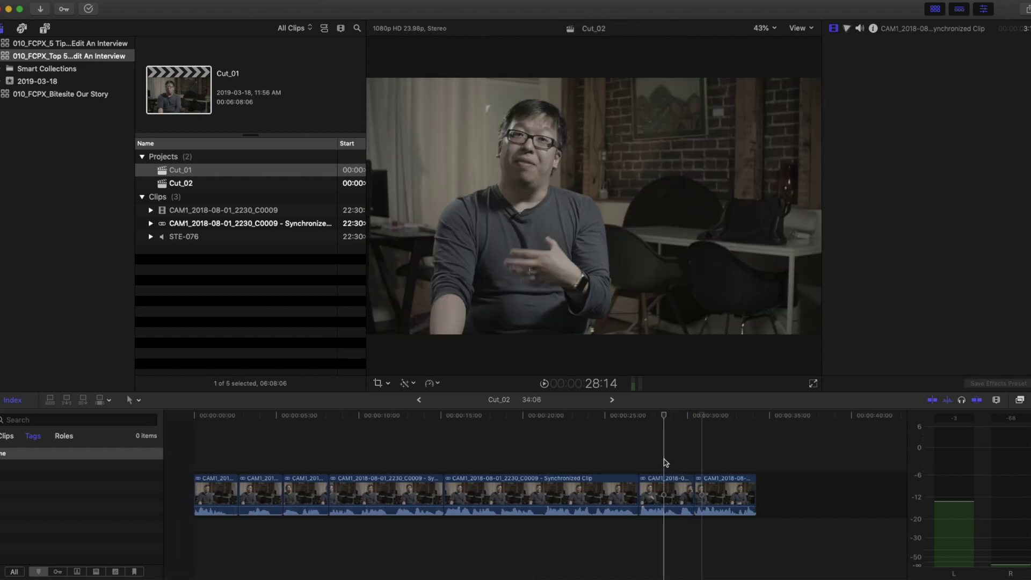
{"action": "key", "text": "space"}
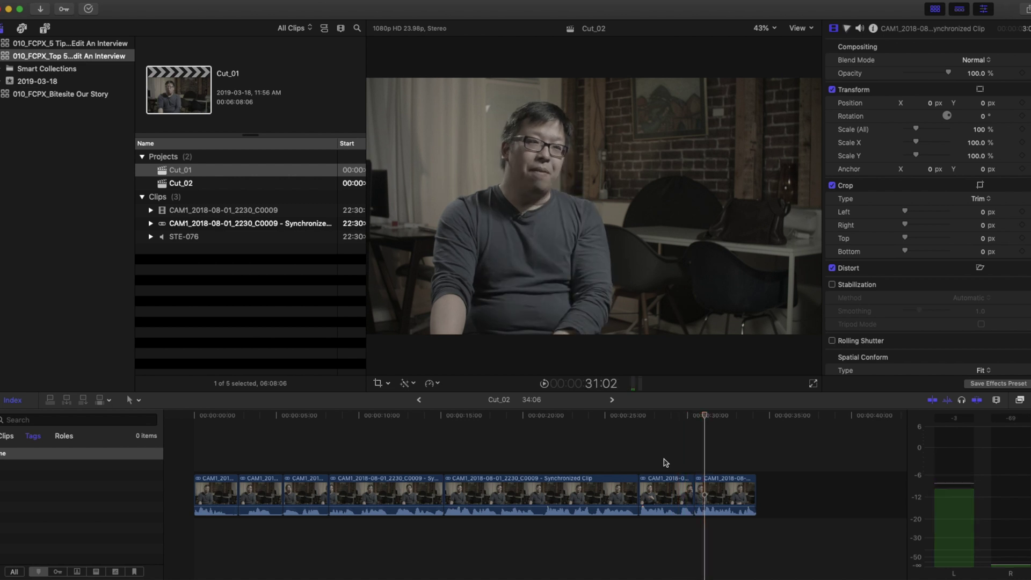
Step: Zoom into the timeline, trim that edit point a little further, and replay to check
{"action": "key", "text": "super+equal"}
{"action": "left_click_drag", "start_coordinate": [686, 488], "coordinate": [702, 487]}
{"action": "left_click", "coordinate": [666, 470]}
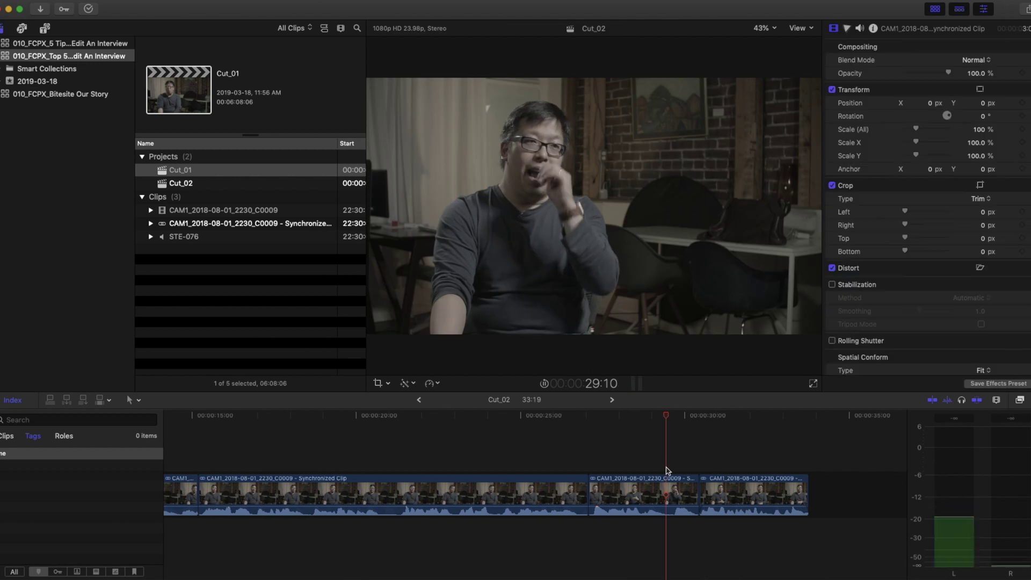
{"action": "key", "text": "space"}
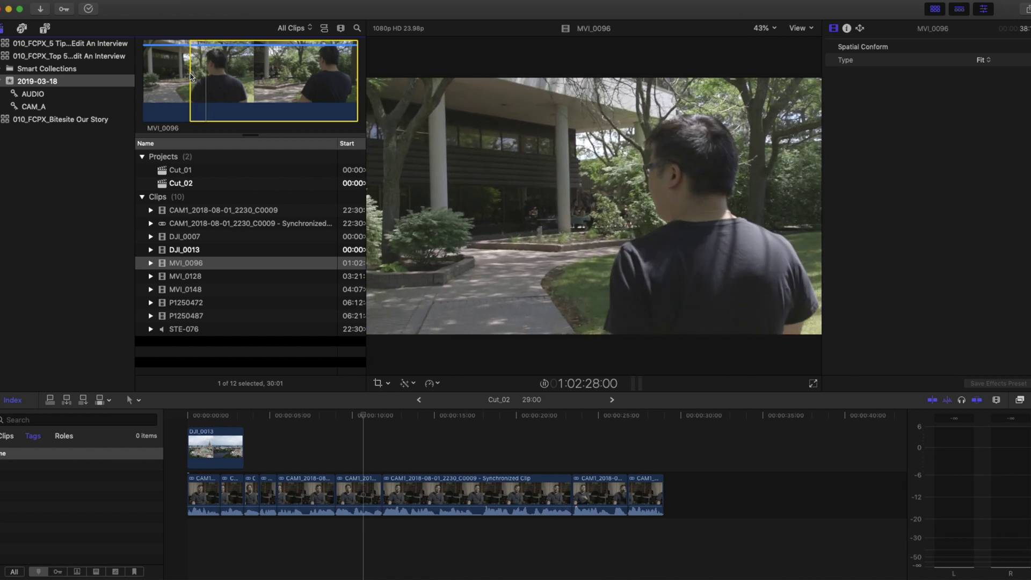
Step: Connect an MVI_0096 range above the interview near 6 seconds and play it back
{"action": "key", "text": "o"}
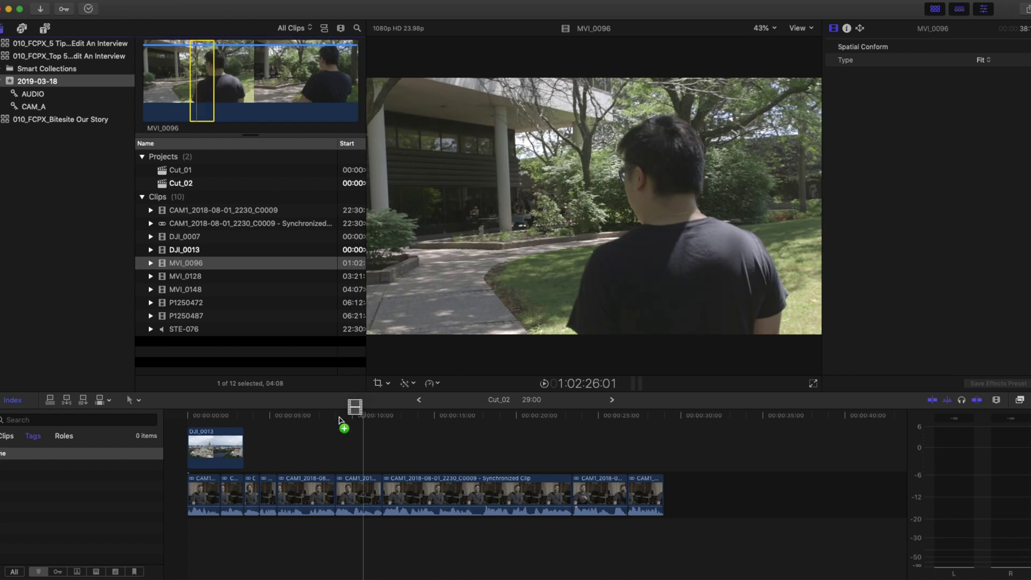
{"action": "left_click_drag", "start_coordinate": [339, 420], "coordinate": [304, 447]}
{"action": "left_click", "coordinate": [288, 426]}
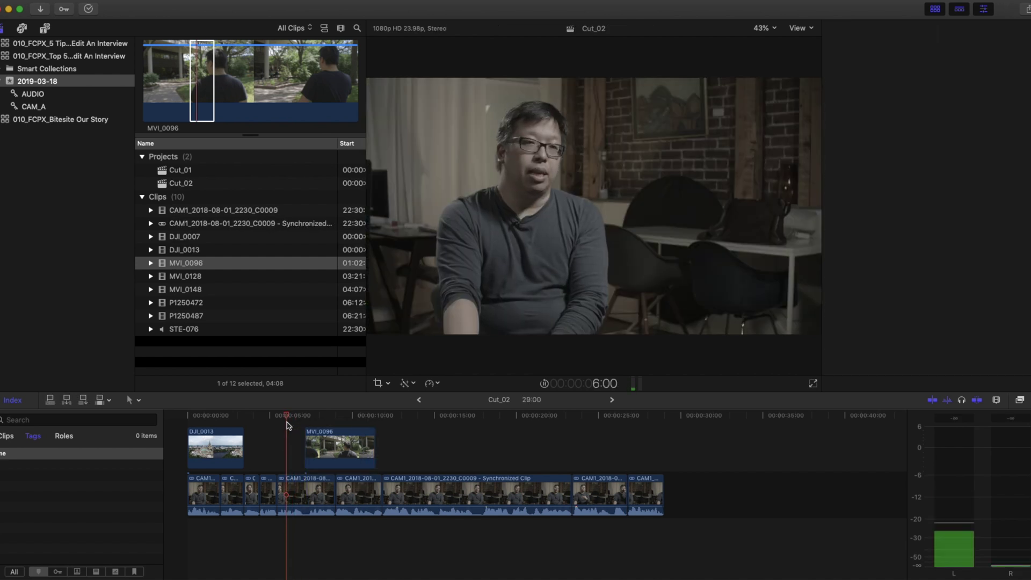
{"action": "key", "text": "space"}
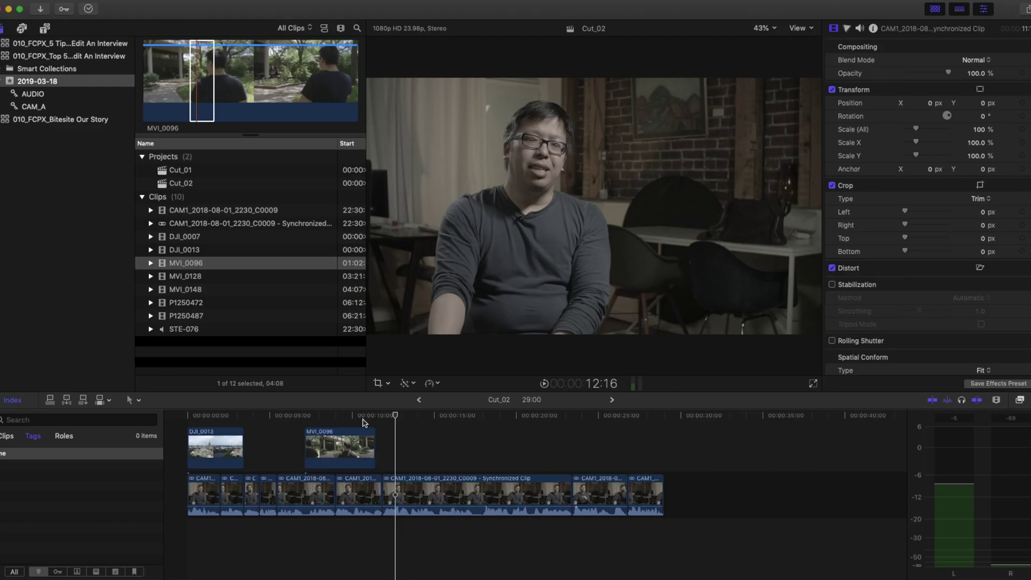
Step: Extend the end of the MVI_0096 clip by 10 frames and replay to check
{"action": "left_click_drag", "start_coordinate": [374, 440], "coordinate": [379, 441]}
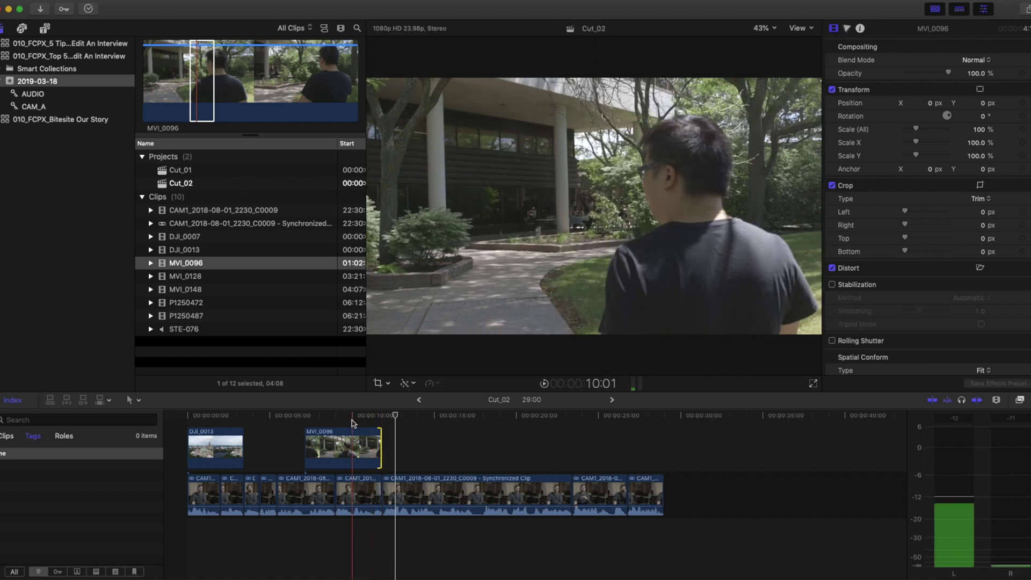
{"action": "left_click", "coordinate": [352, 419]}
{"action": "key", "text": "space"}
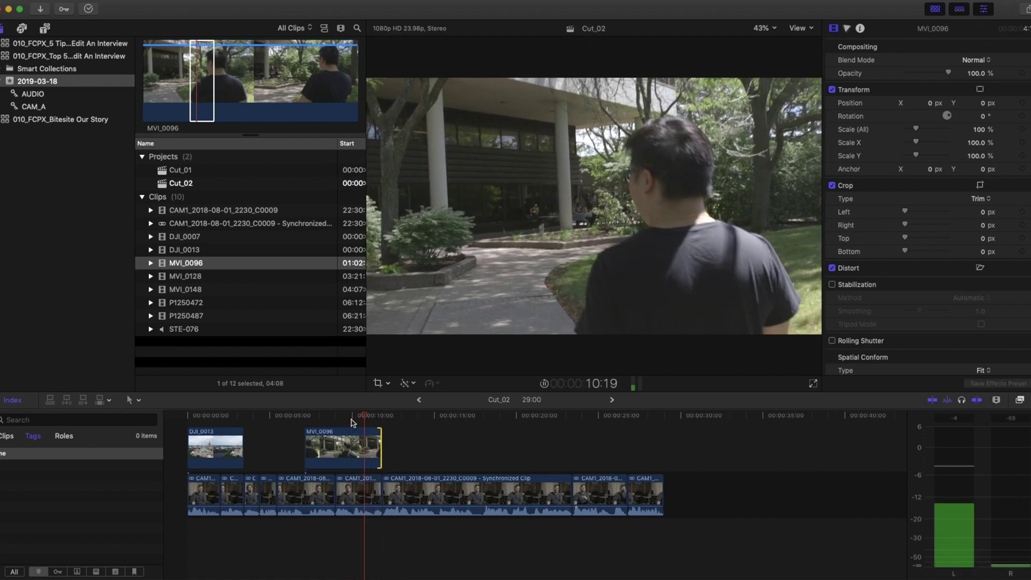